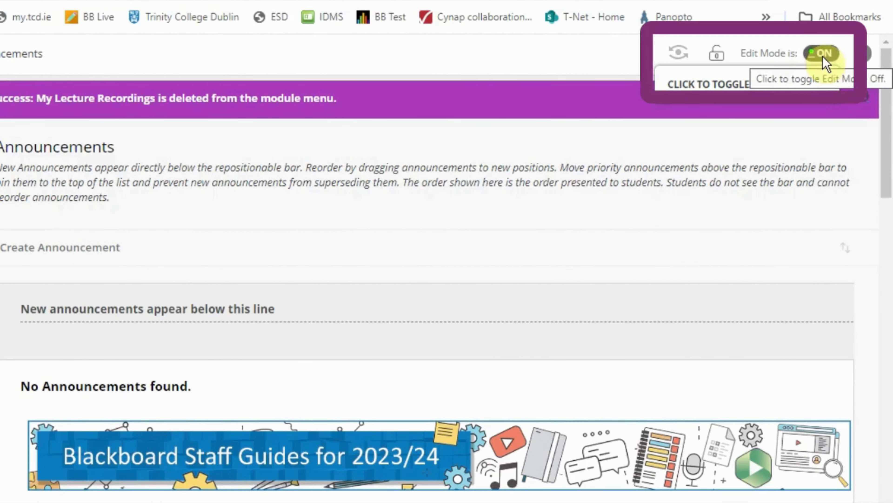
# - Add a tool link named My Lecture Recordings with the type Panopto Lecture Capture to the module menu
pyautogui.click(116, 89)
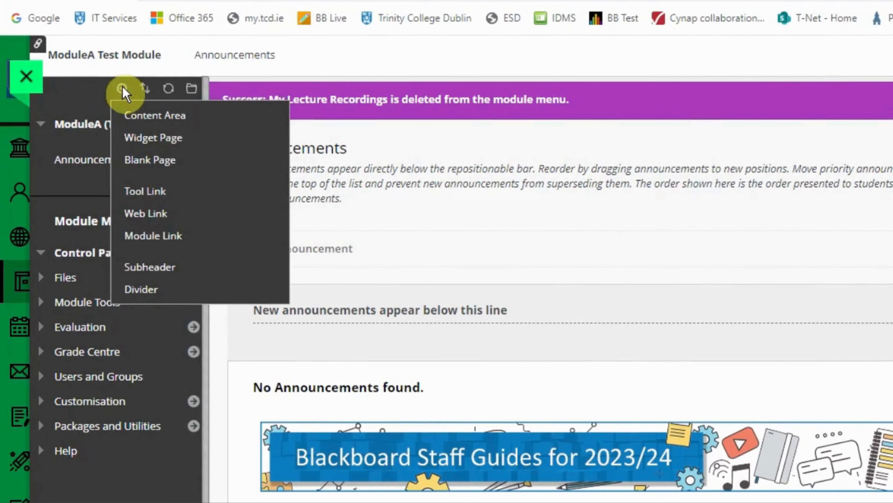
pyautogui.click(144, 192)
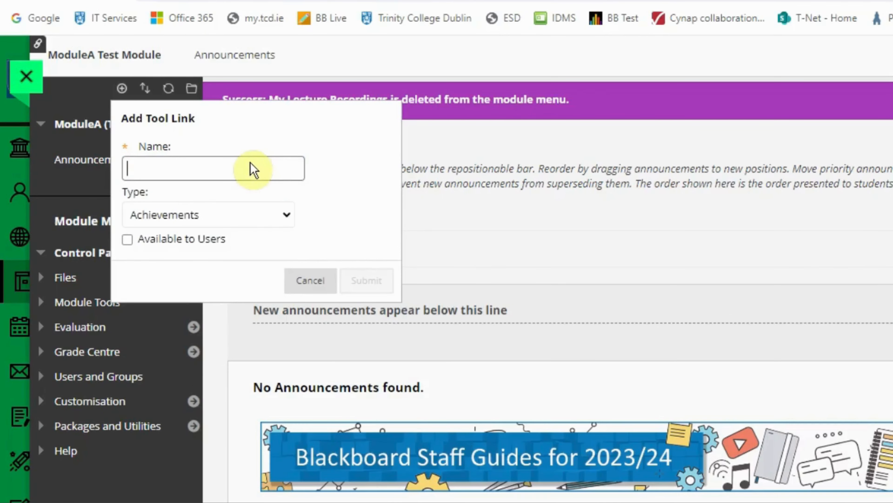
pyautogui.click(253, 170)
pyautogui.click(275, 216)
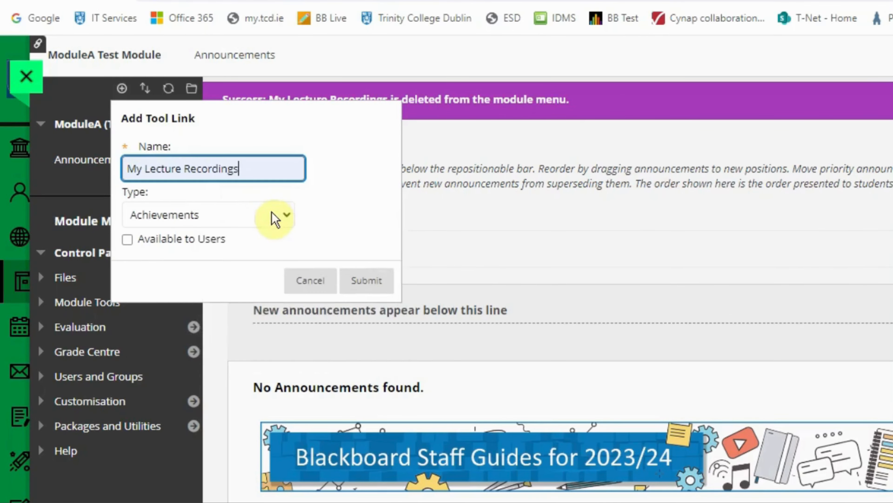
pyautogui.click(294, 222)
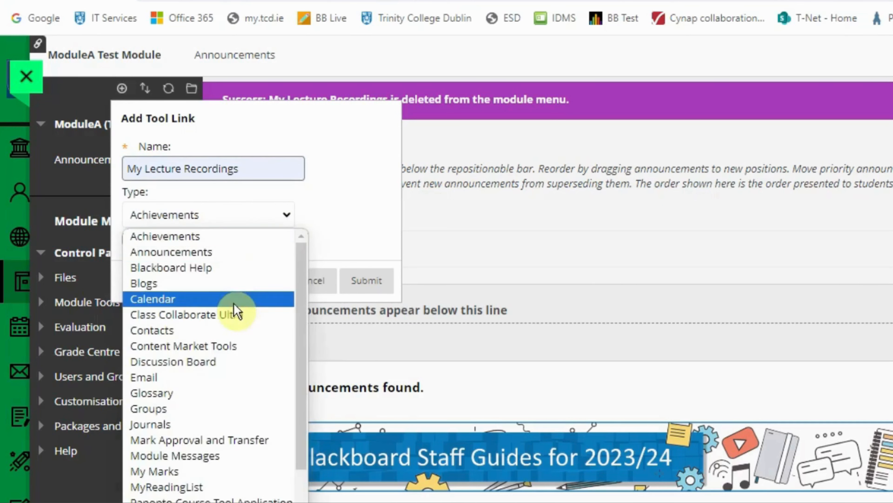
pyautogui.scroll(-2, 232, 457)
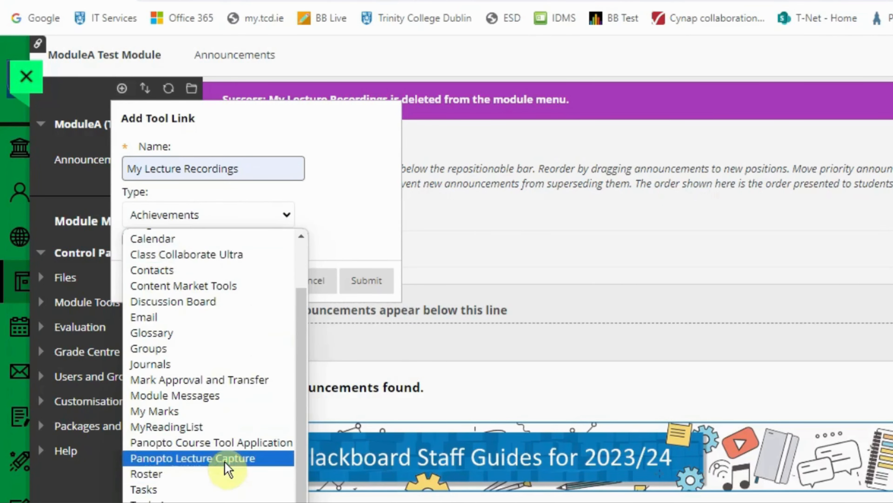
pyautogui.click(227, 458)
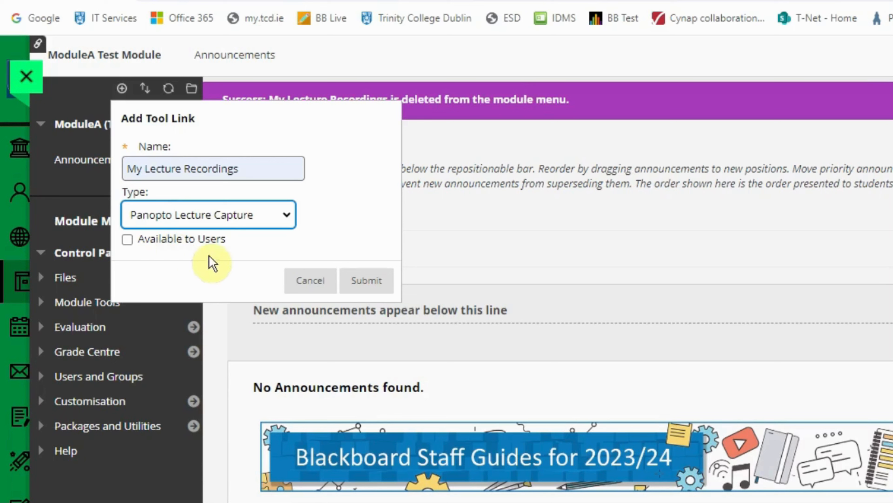
pyautogui.click(368, 283)
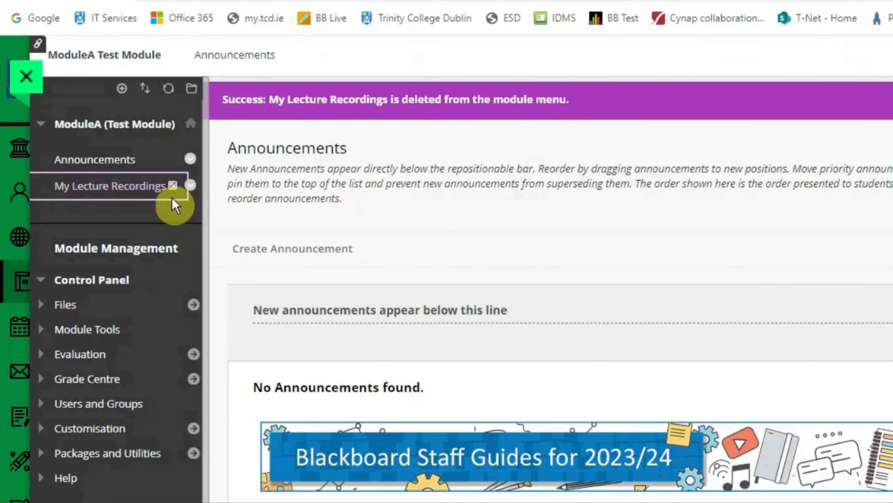
# - Open My Lecture Recordings from the module menu and delete both existing sessions from the Test Module folder
pyautogui.moveTo(173, 194)
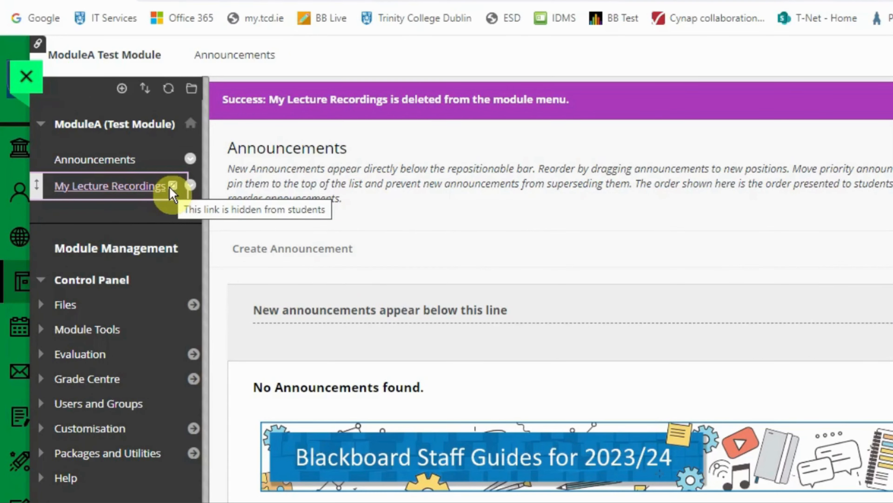
pyautogui.click(110, 190)
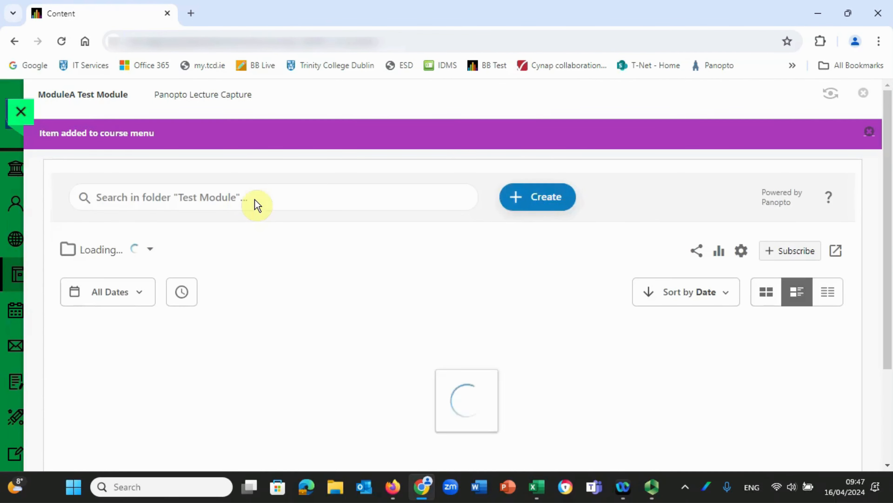
pyautogui.moveTo(327, 436)
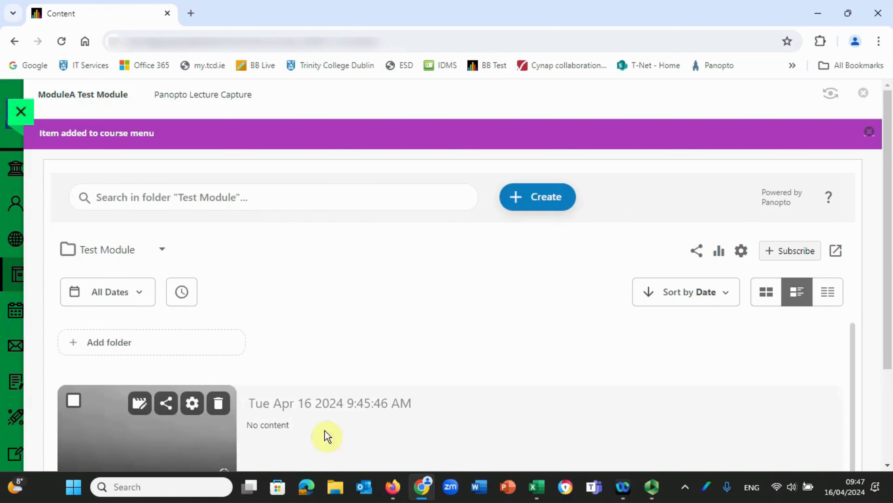
pyautogui.click(218, 404)
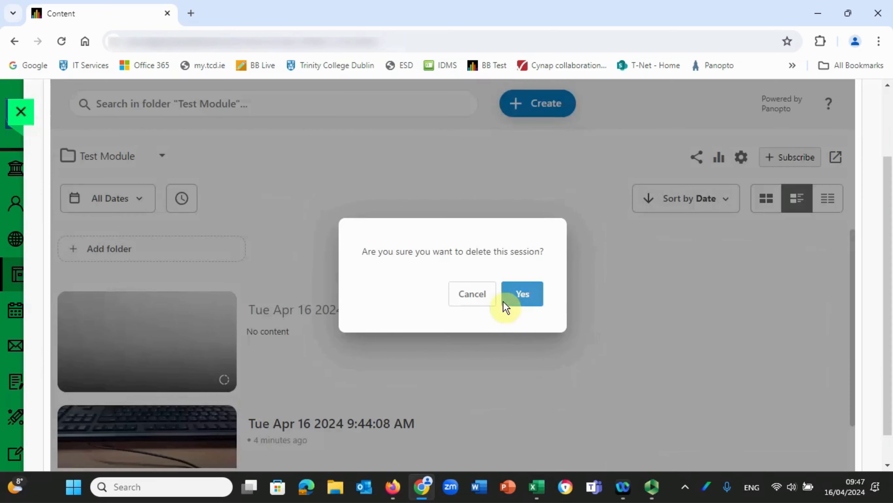
pyautogui.click(513, 293)
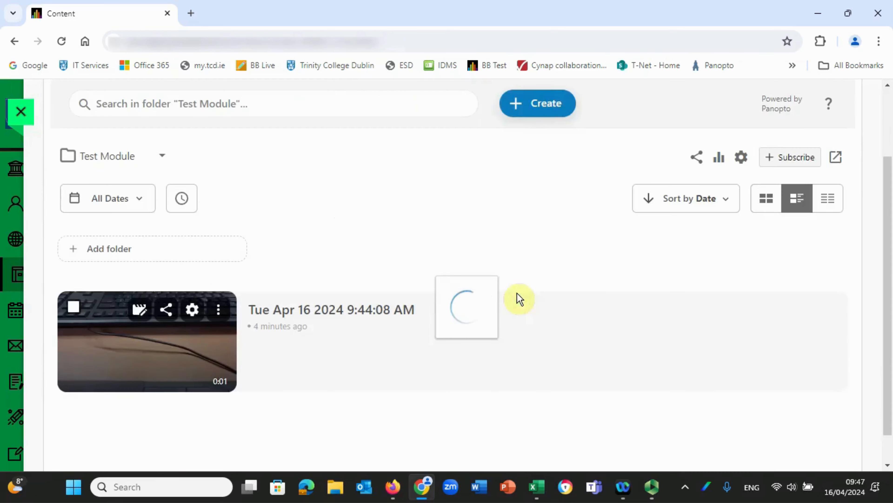
pyautogui.click(218, 311)
pyautogui.click(259, 367)
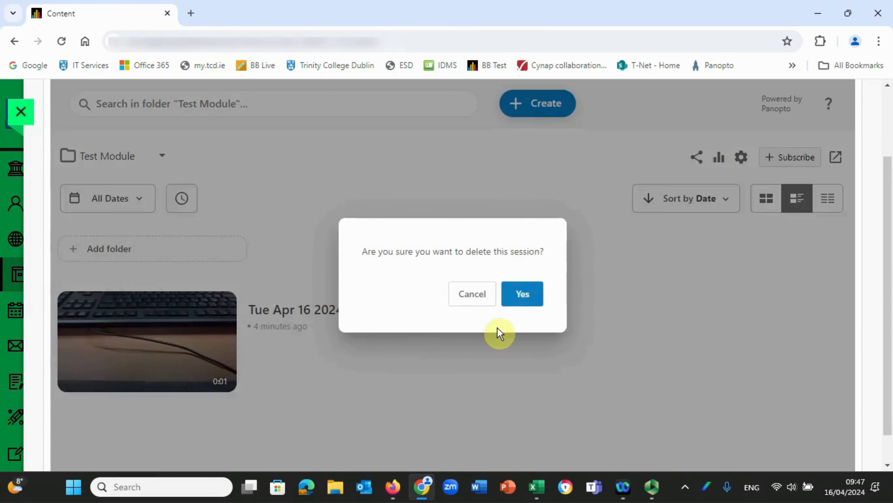
pyautogui.click(527, 295)
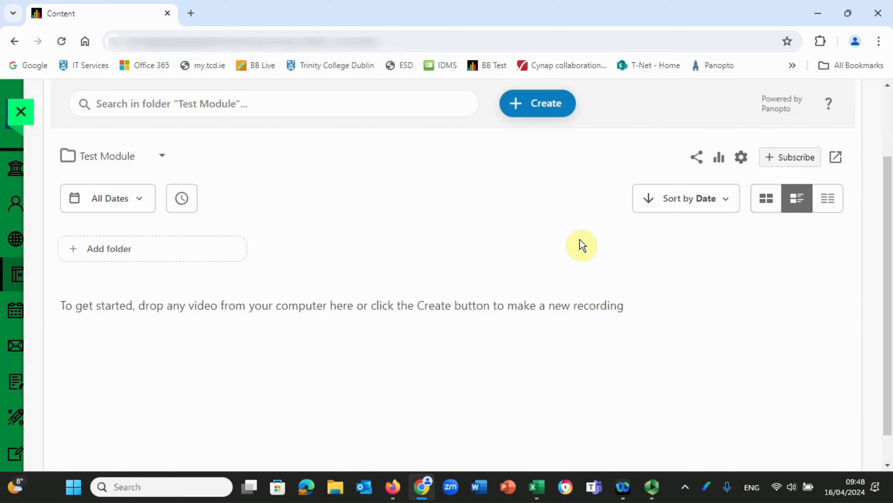
# - Create a new Panopto Capture browser recording in the Test Module folder and check its selected microphone and camera
pyautogui.click(546, 106)
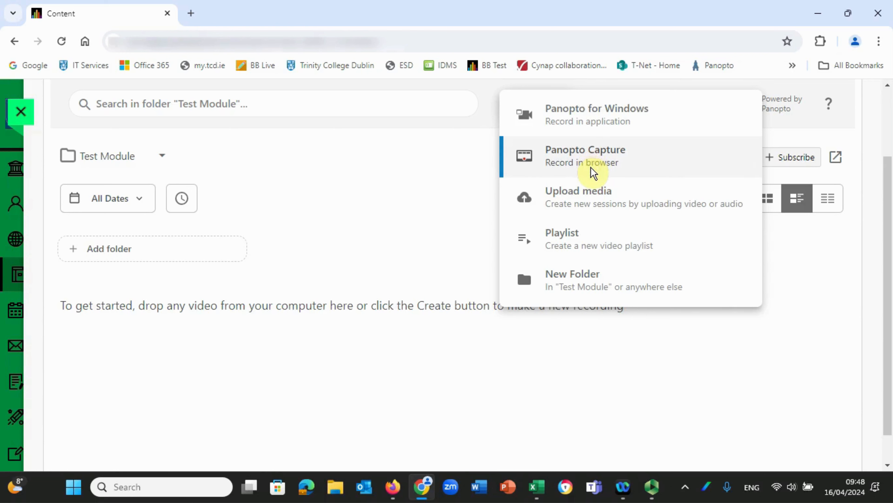
pyautogui.click(584, 161)
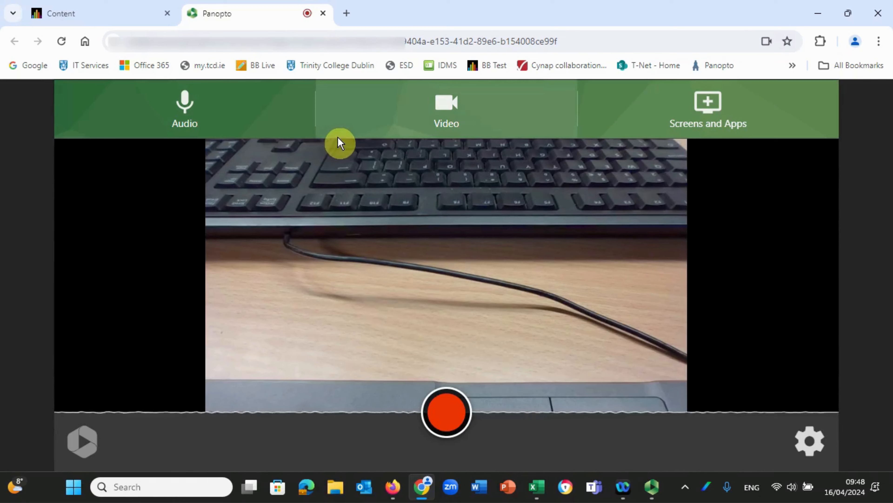
pyautogui.click(185, 111)
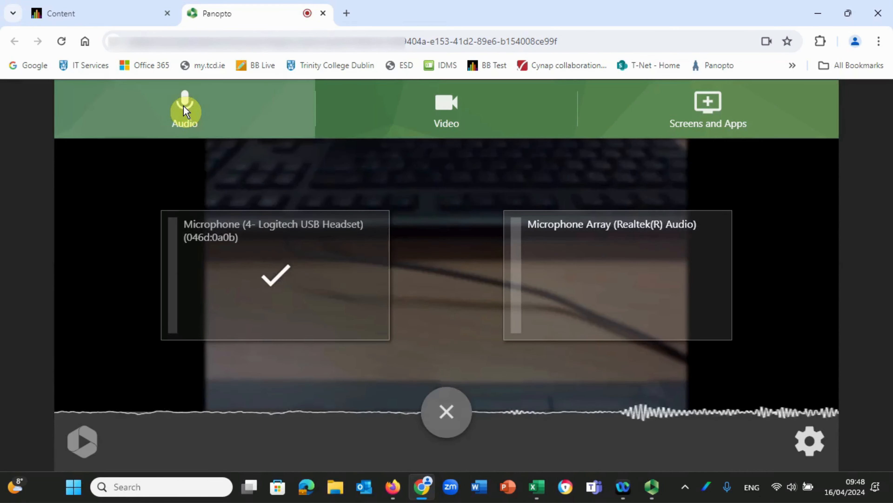
pyautogui.click(458, 117)
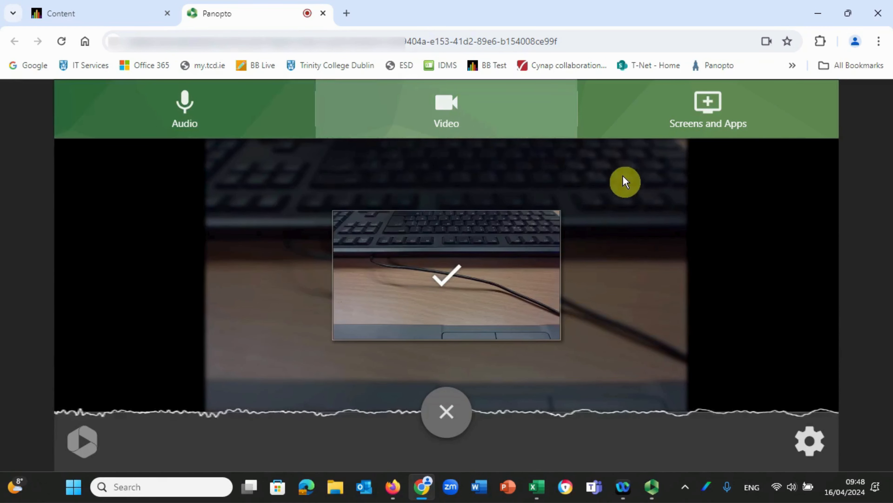
# - Bring up the windows available for screen sharing, switch to PowerPoint and open the recent Panopto Office Hours Q&A Webinar Session presentation
pyautogui.click(705, 123)
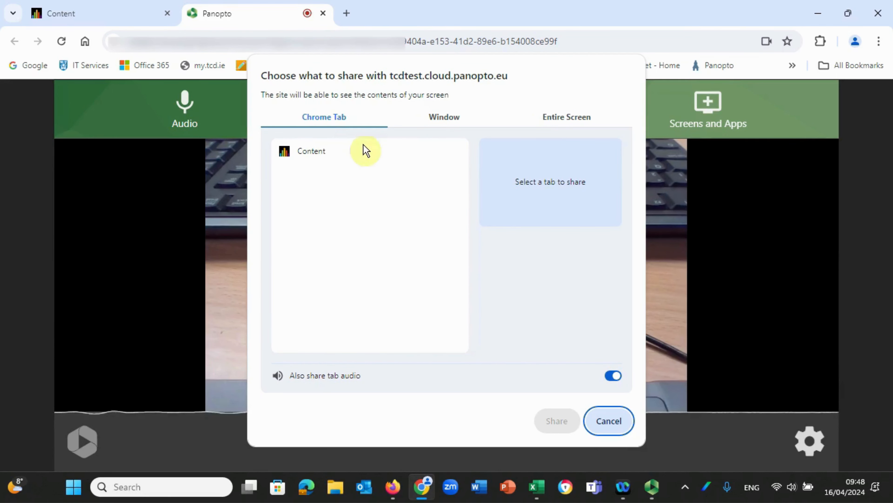
pyautogui.click(451, 120)
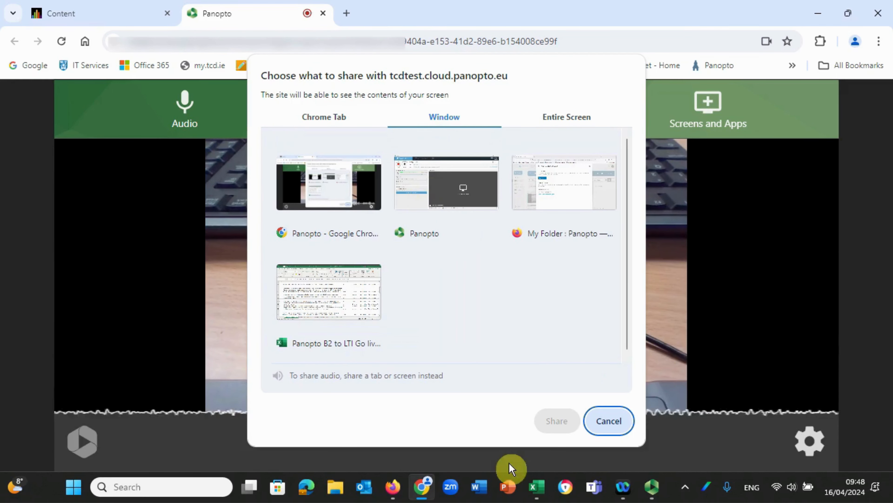
pyautogui.click(509, 488)
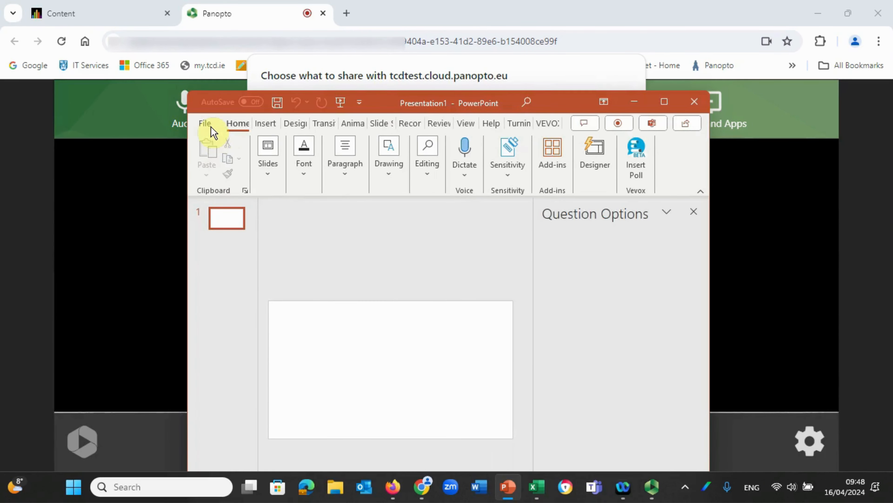
pyautogui.click(208, 124)
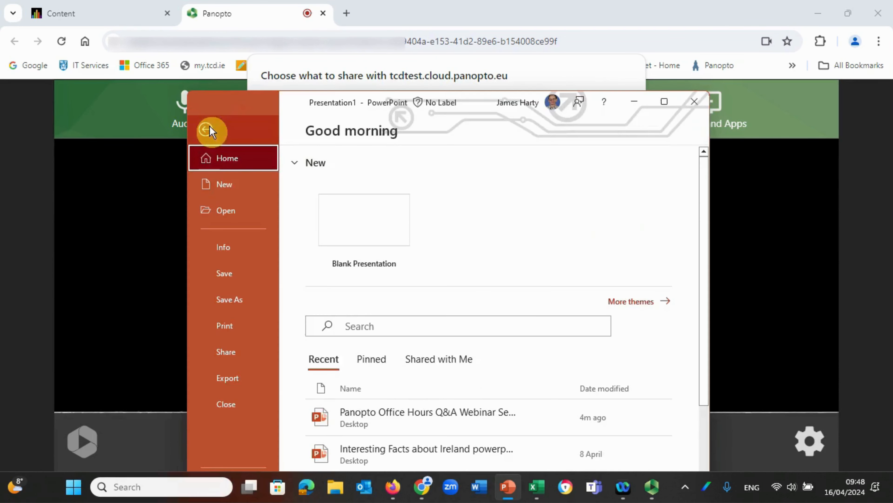
pyautogui.press('Escape')
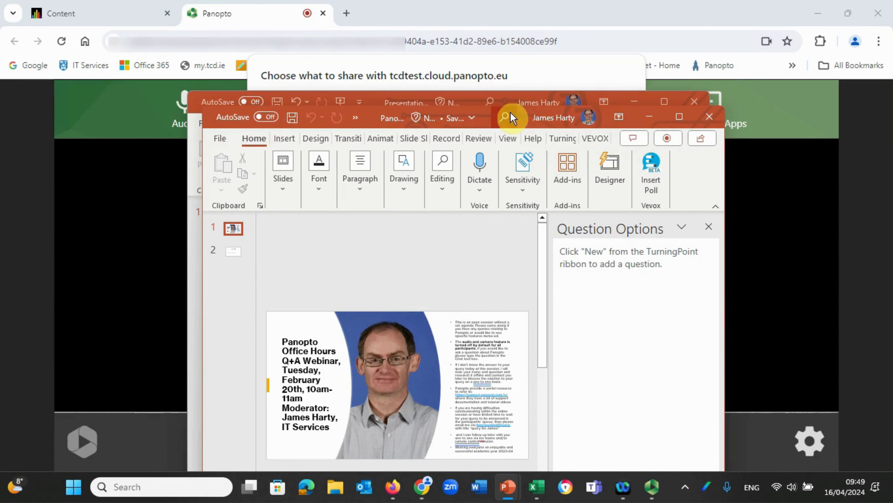
# - Move the webinar presentation's window aside and close the blank presentation behind it
pyautogui.moveTo(510, 113); pyautogui.dragTo(724, 184)
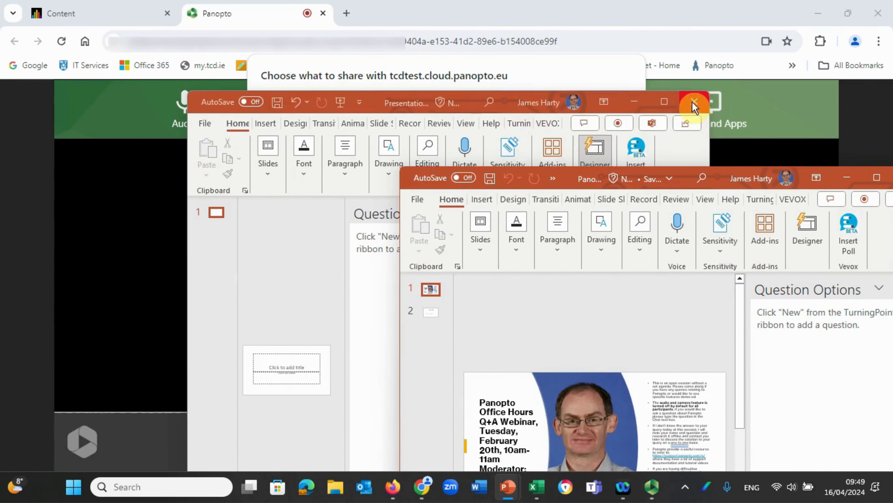
pyautogui.click(599, 178)
pyautogui.hotkey('alt', 'F4')
pyautogui.click(493, 456)
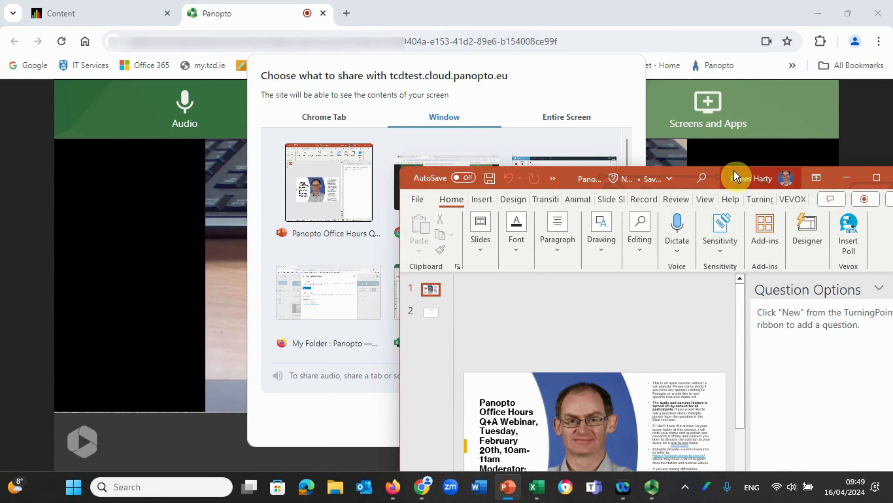
# - Share the Panopto Office Hours presentation window in the capture and minimise PowerPoint
pyautogui.moveTo(694, 181); pyautogui.dragTo(756, 197)
pyautogui.click(339, 190)
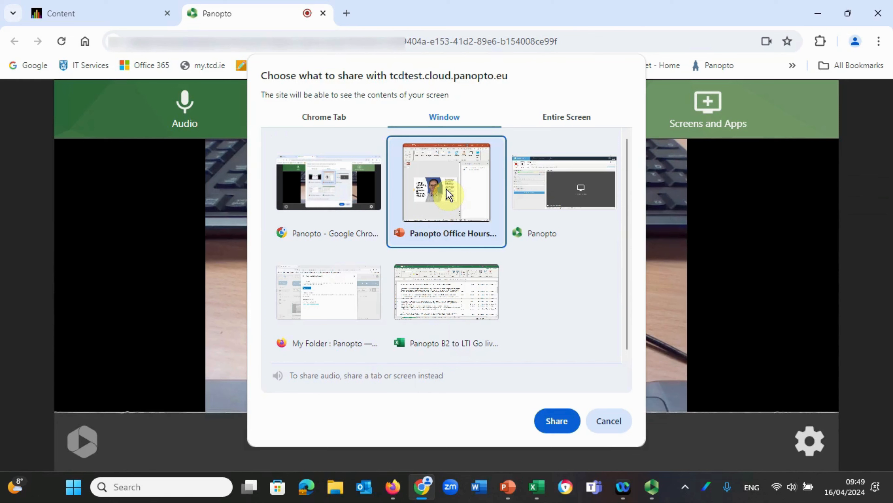
pyautogui.click(554, 423)
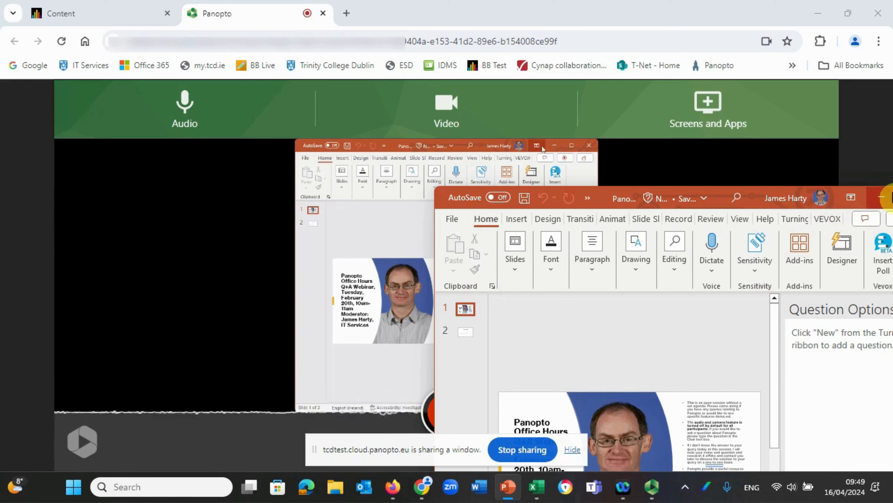
pyautogui.click(883, 199)
pyautogui.moveTo(664, 309)
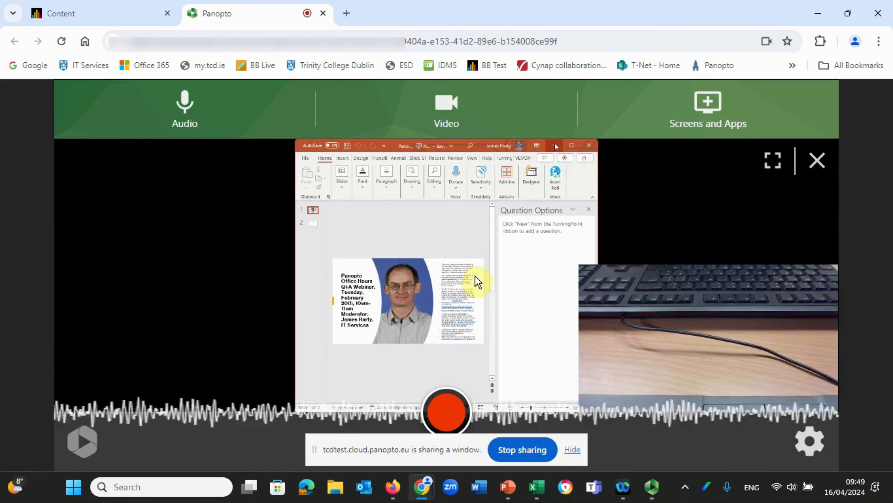
# - Start the recording, switch to PowerPoint and maximise the shared presentation's window
pyautogui.click(445, 415)
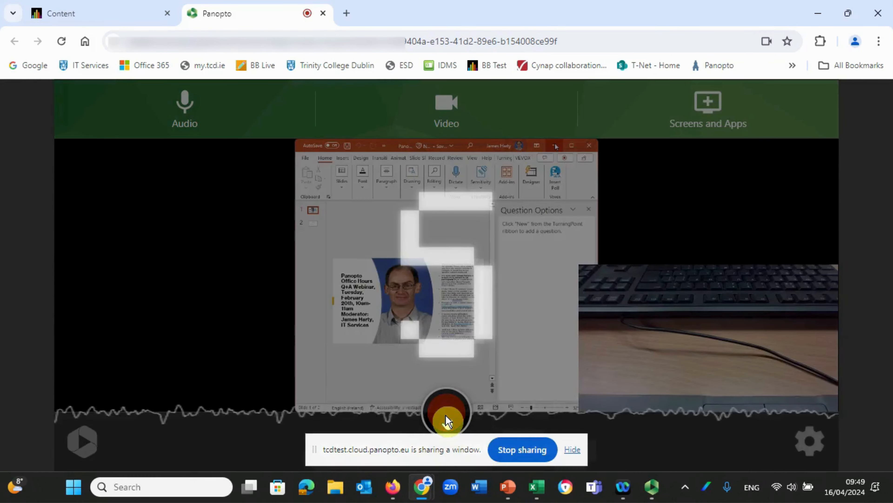
pyautogui.click(507, 490)
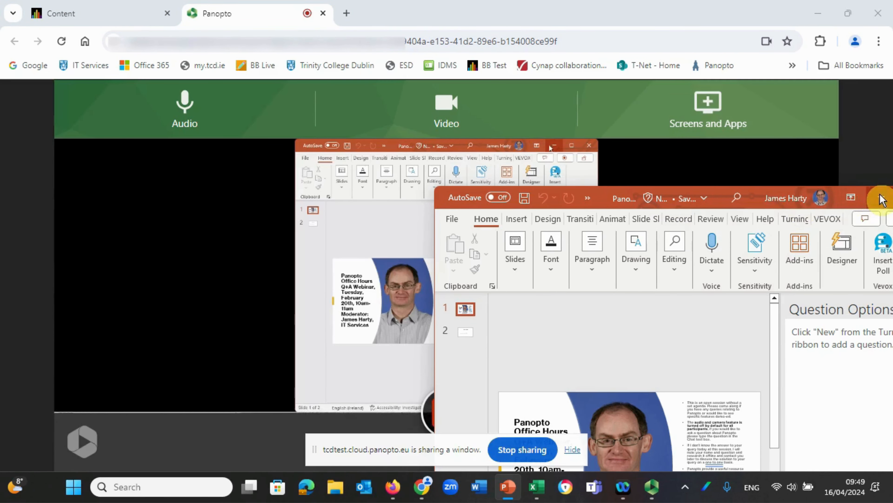
pyautogui.moveTo(785, 191); pyautogui.dragTo(670, 189)
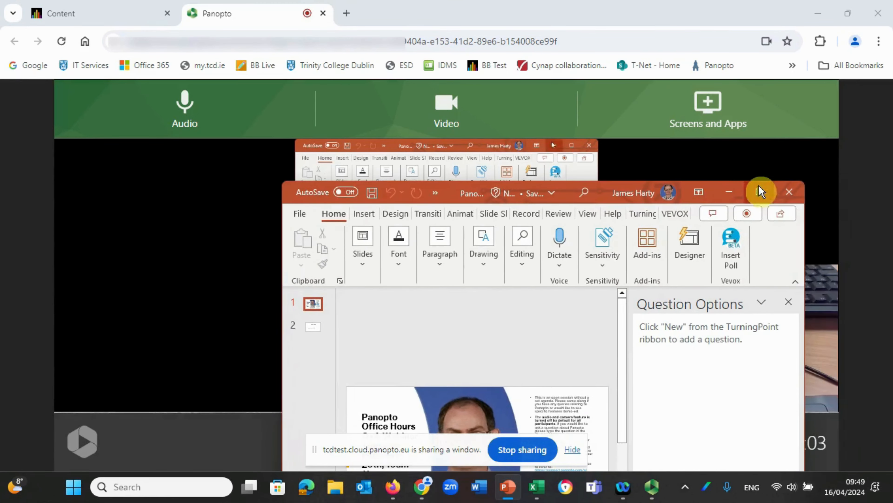
pyautogui.click(759, 186)
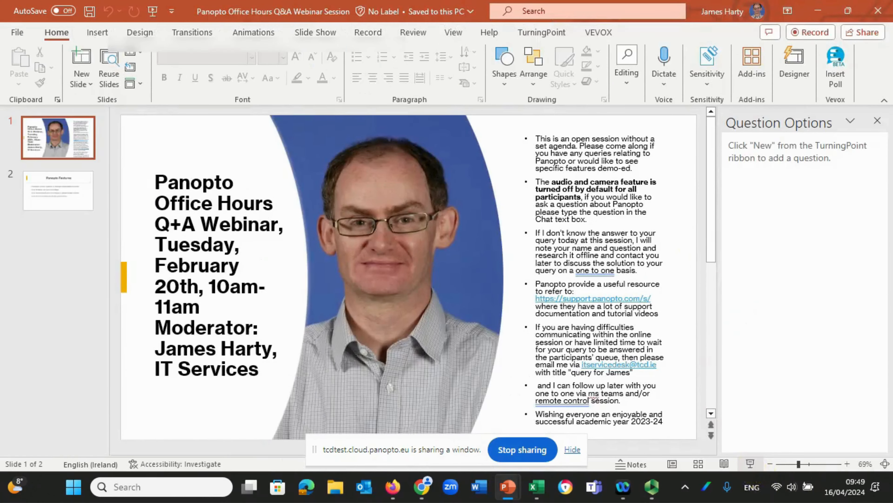
# - Present both slides as a slide show through to its end and switch back to the Panopto capture page in Chrome
pyautogui.click(753, 463)
pyautogui.click(383, 329)
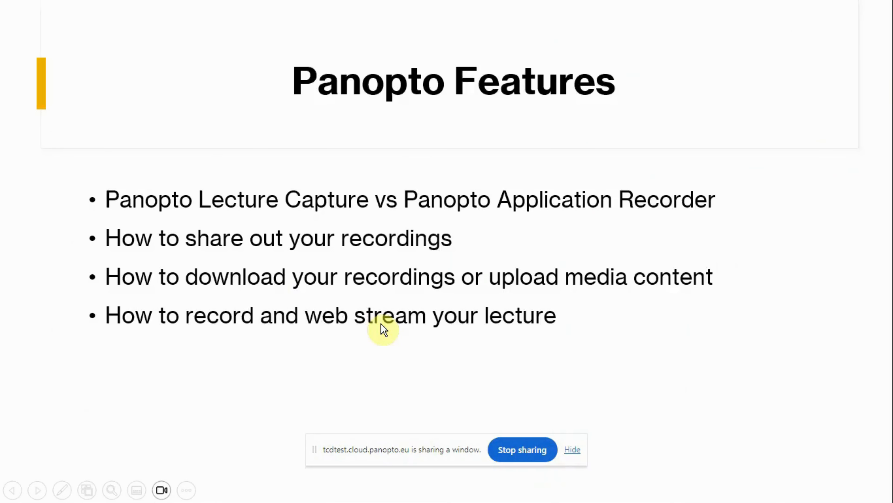
pyautogui.click(383, 329)
pyautogui.click(383, 329)
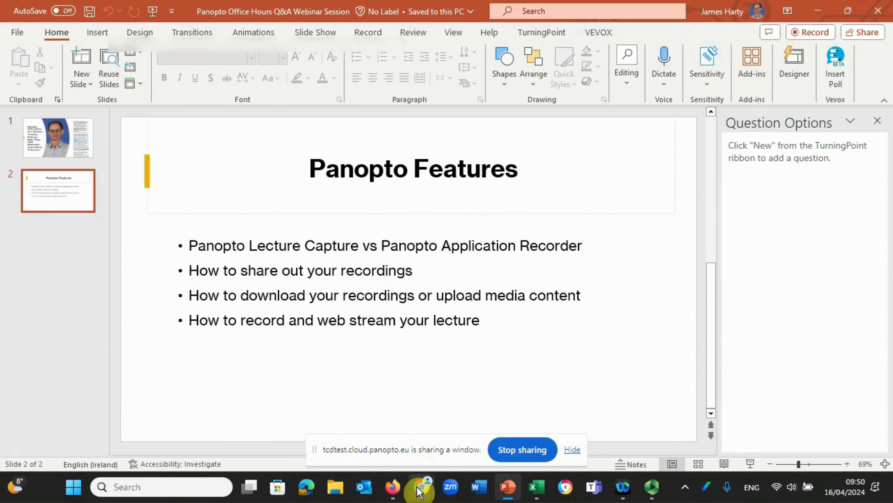
pyautogui.moveTo(422, 491)
pyautogui.click(389, 409)
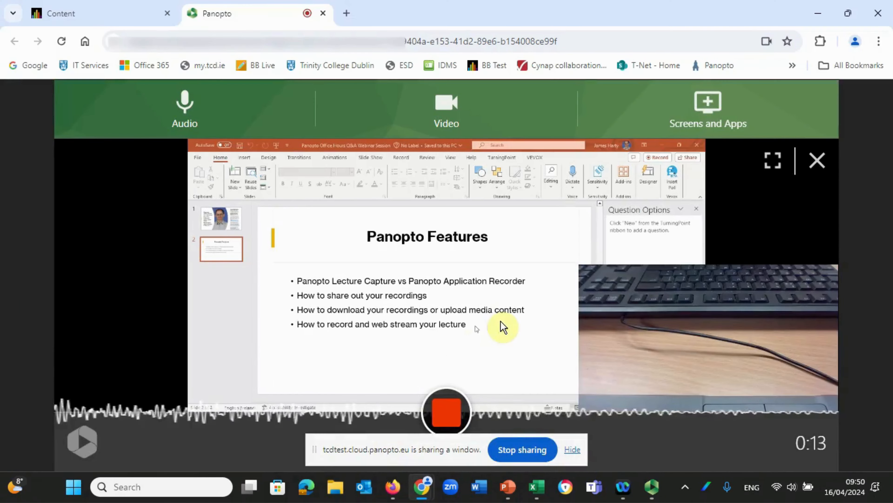
# - Stop the recording and name it "My First Lecture Recording"
pyautogui.click(443, 421)
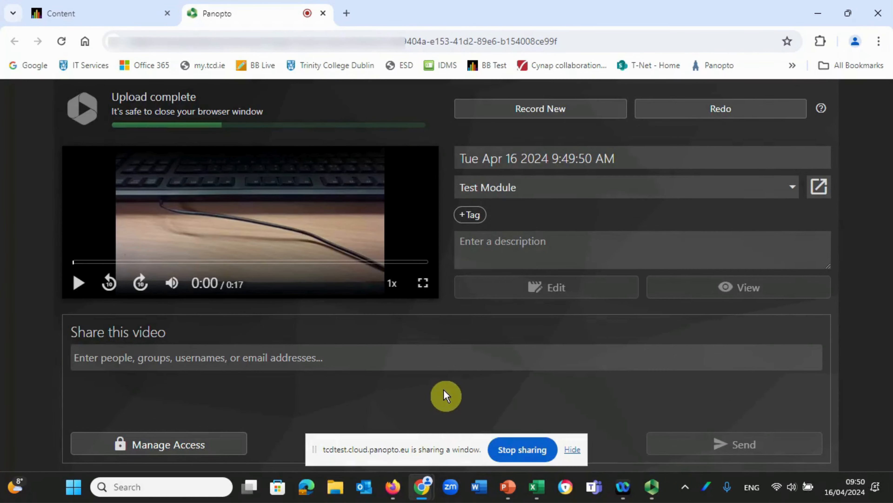
pyautogui.click(628, 161)
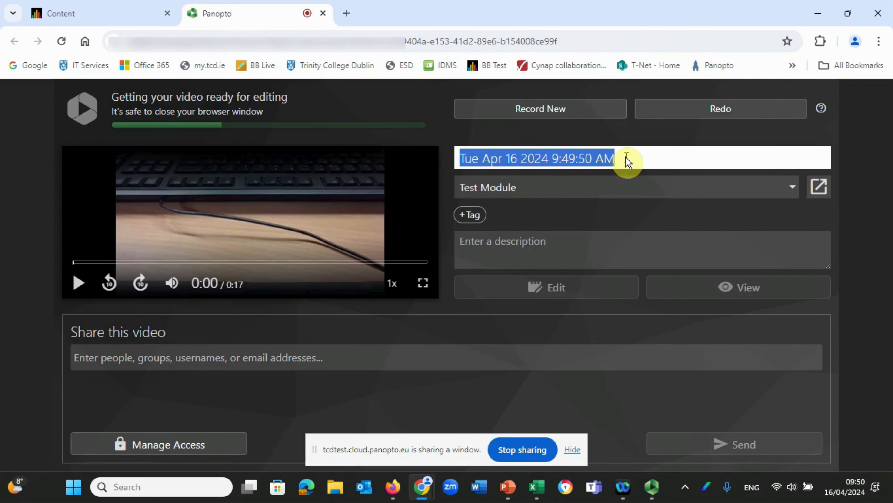
pyautogui.press('BackSpace')
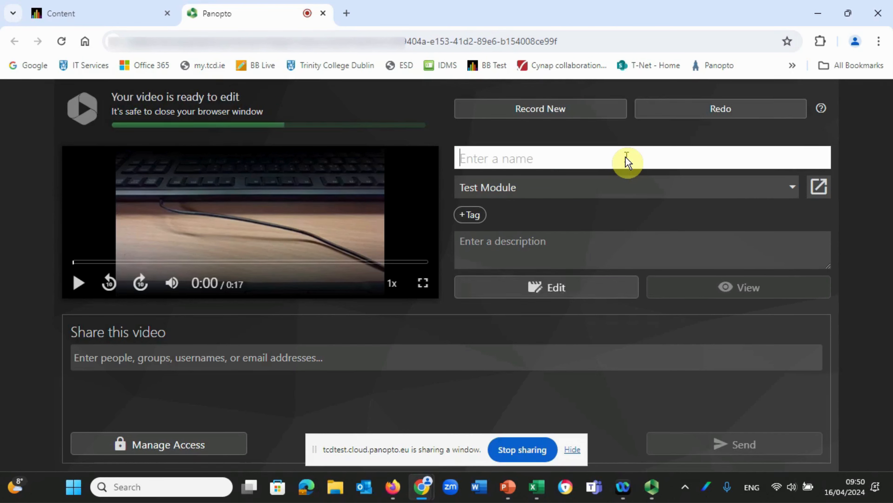
pyautogui.write('My First')
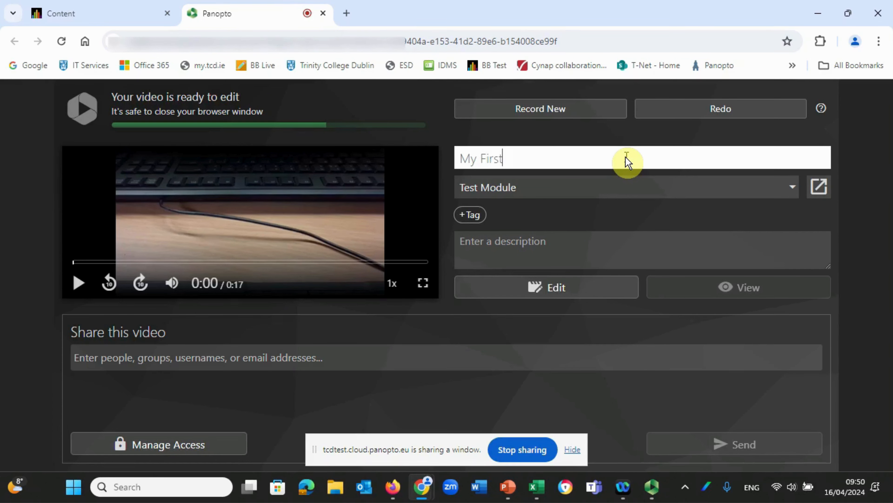
pyautogui.write(' bLecture Recording')
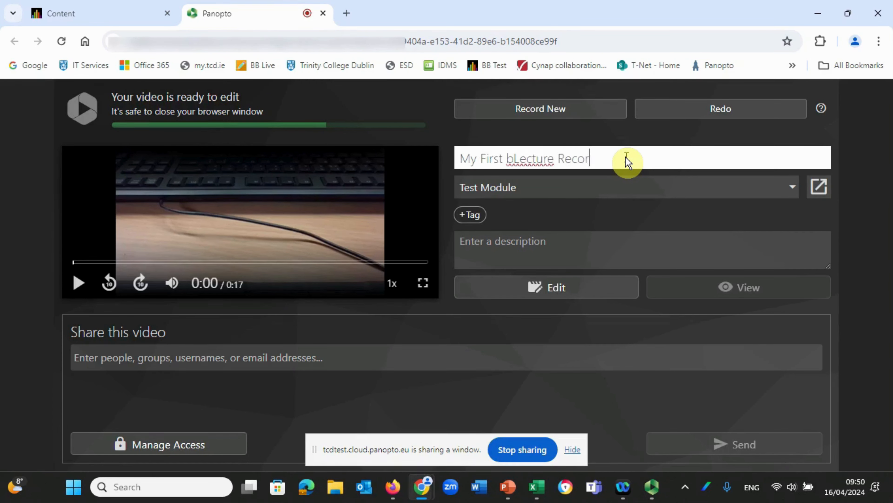
pyautogui.click(515, 158)
pyautogui.press('BackSpace')
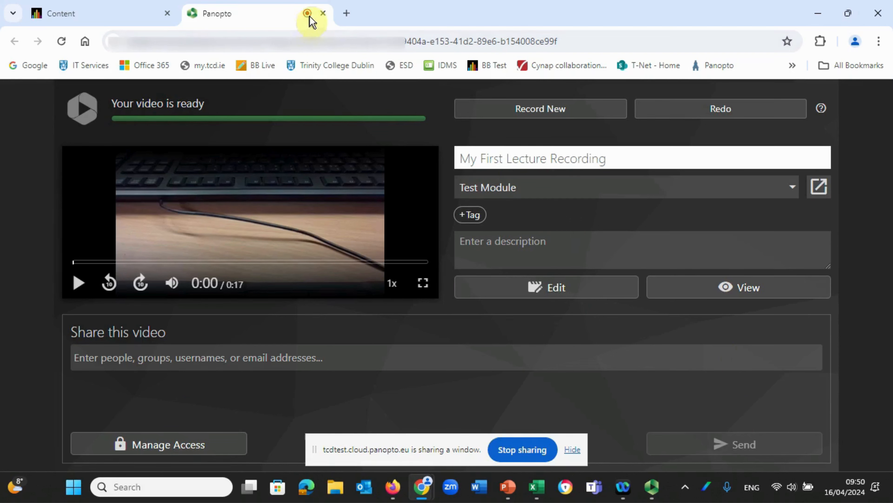
# - Close the Panopto capture page and reopen My Lecture Recordings from the Test Module's home page
pyautogui.click(323, 13)
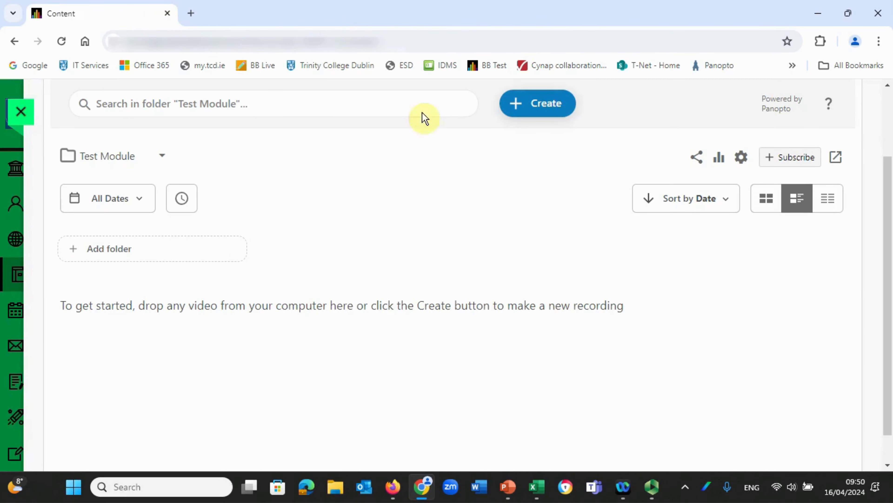
pyautogui.click(383, 51)
pyautogui.press('Return')
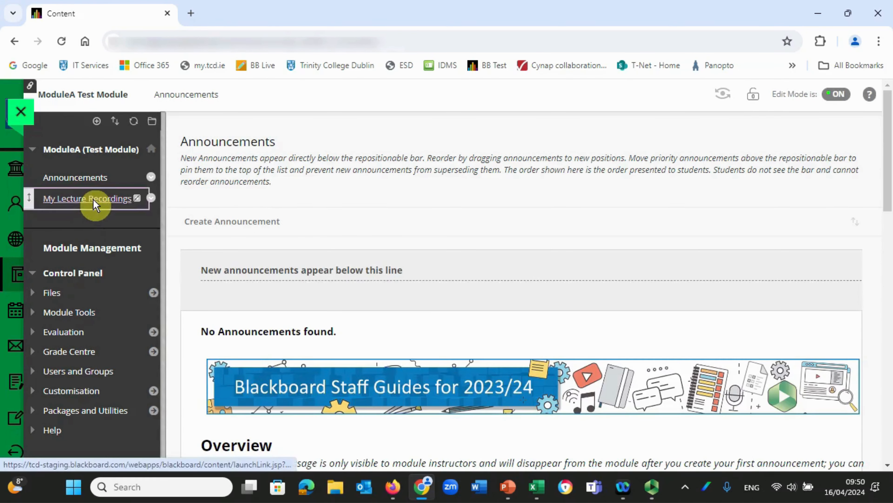
pyautogui.click(93, 199)
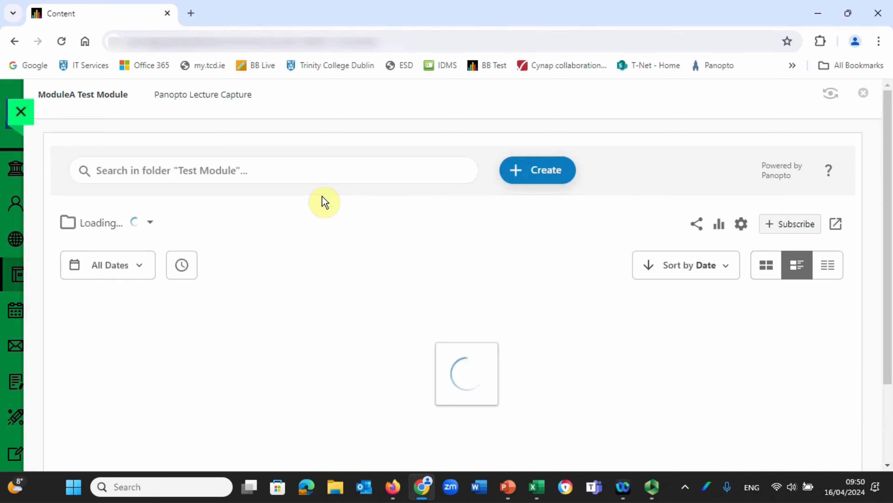
pyautogui.moveTo(224, 405)
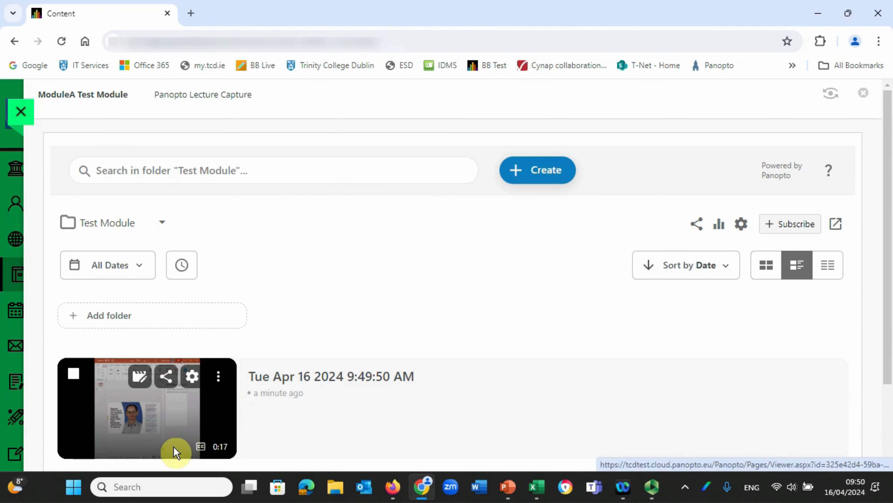
# - Play the new recording in the Panopto viewer, skip ahead through it, pause it and close the viewer
pyautogui.click(157, 436)
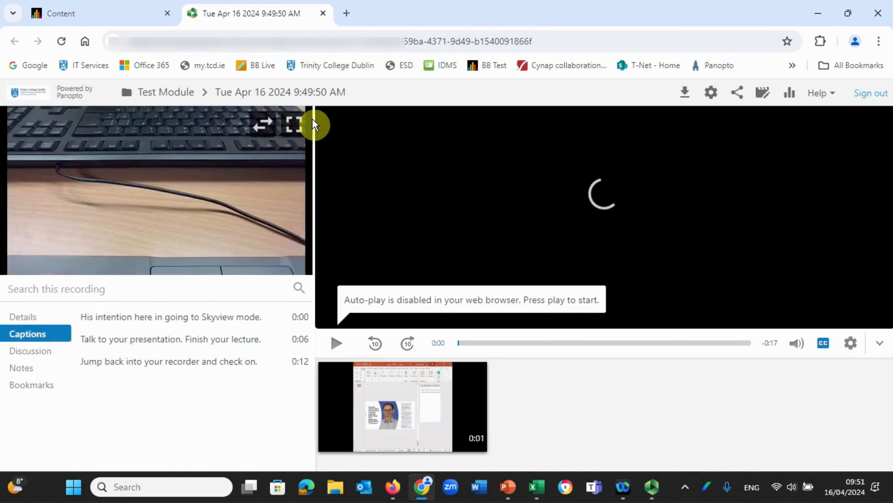
pyautogui.click(334, 345)
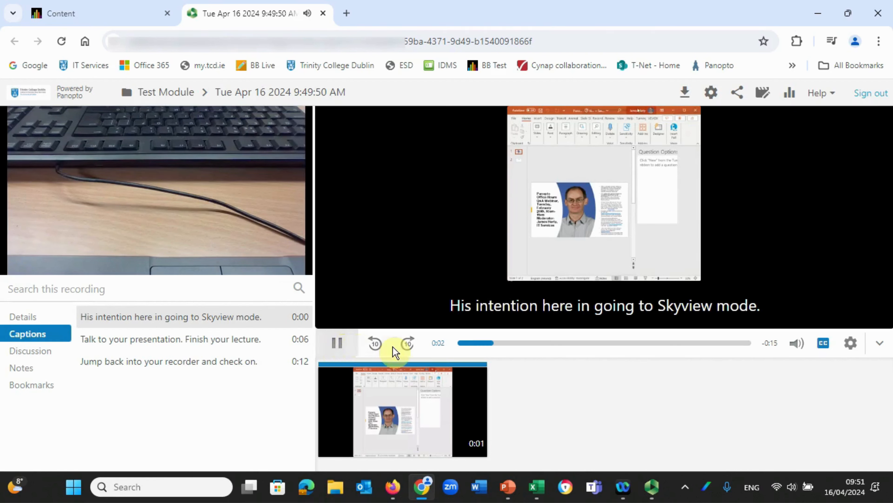
pyautogui.click(541, 347)
pyautogui.click(612, 344)
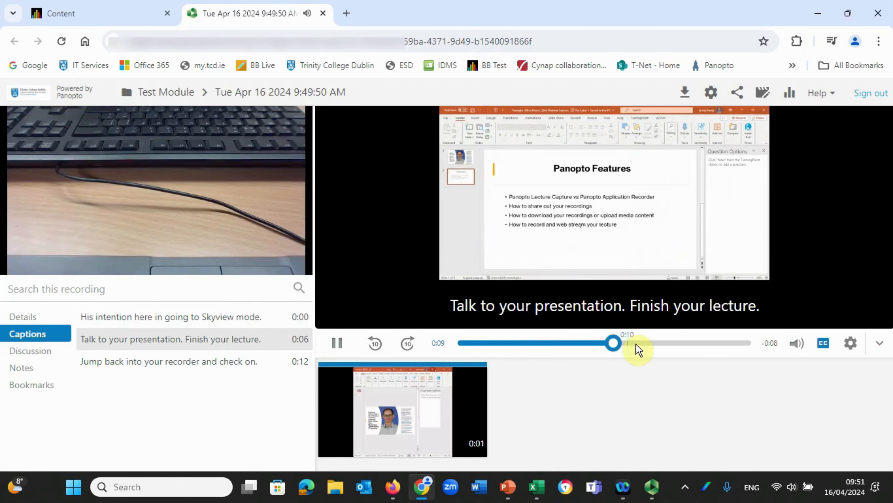
pyautogui.click(670, 344)
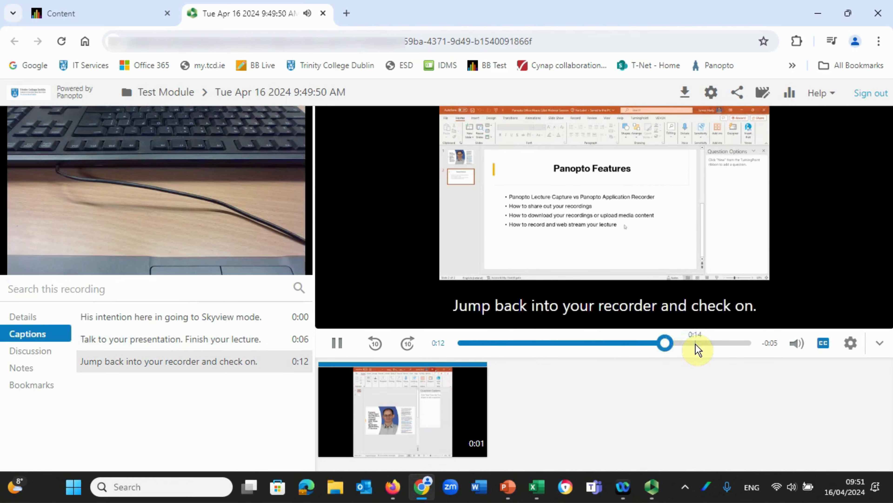
pyautogui.click(337, 345)
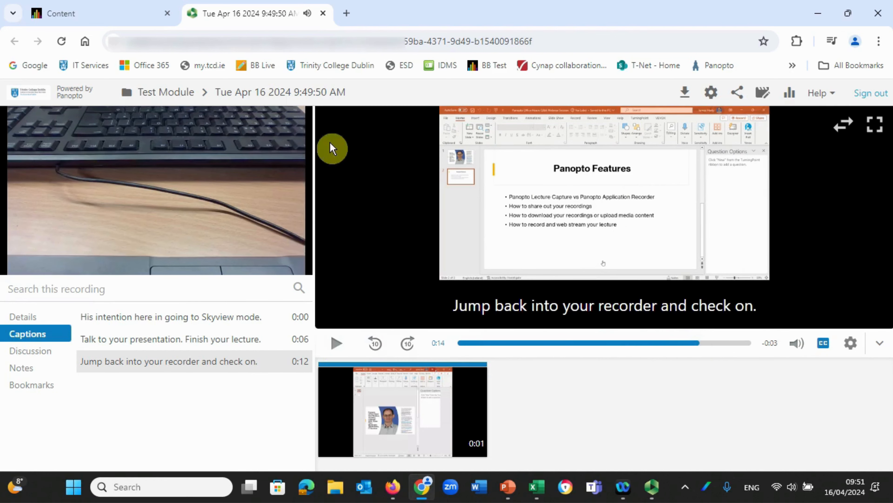
pyautogui.click(321, 15)
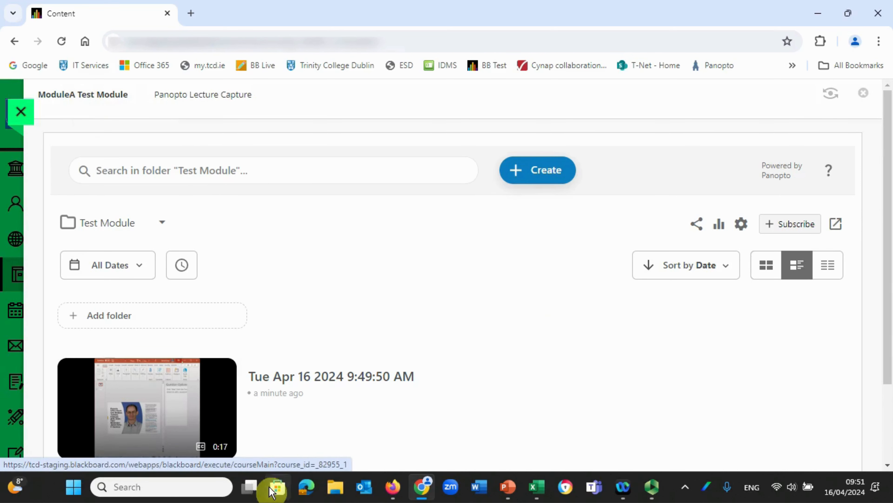
# - View the recording's sharing settings and its video editor, closing each without making changes
pyautogui.moveTo(220, 403)
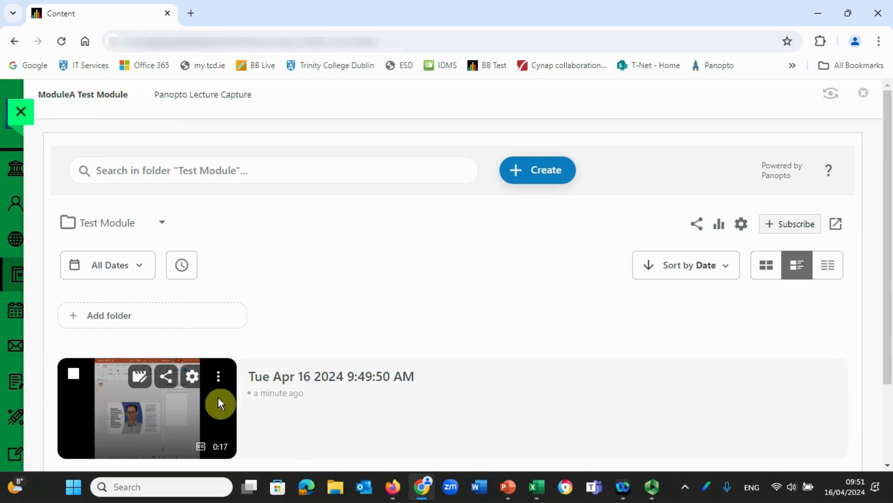
pyautogui.click(165, 377)
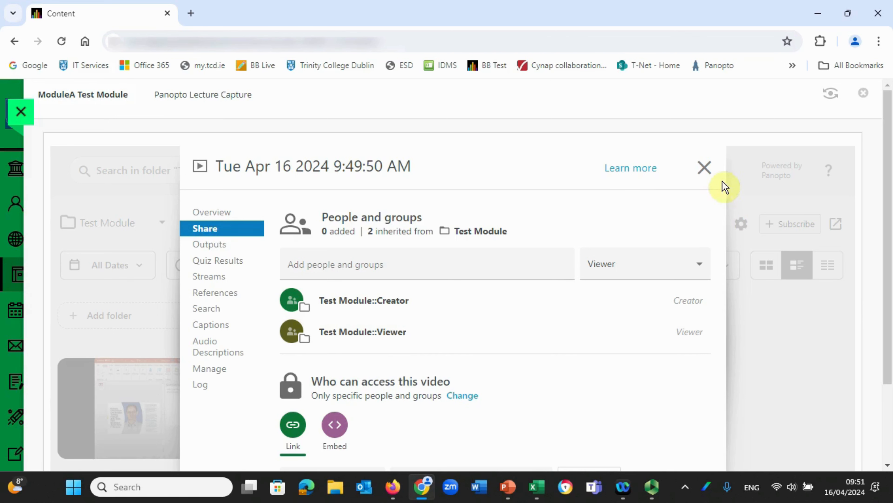
pyautogui.click(704, 168)
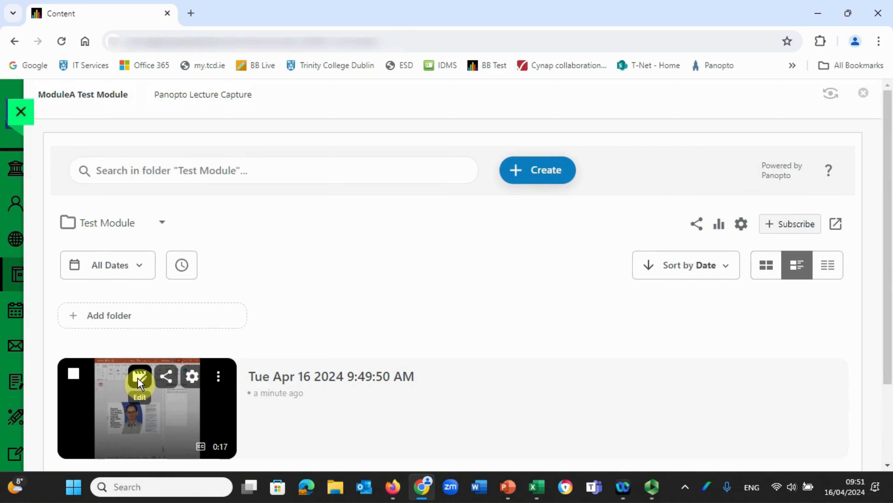
pyautogui.click(138, 379)
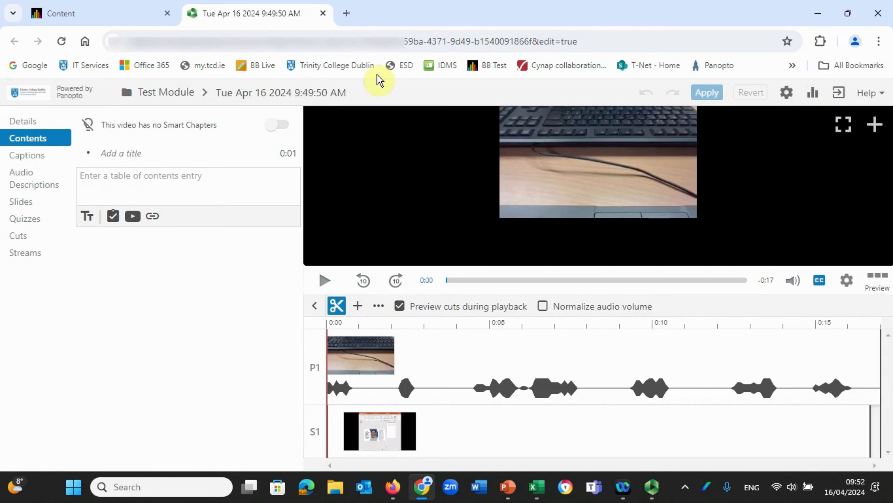
pyautogui.click(323, 14)
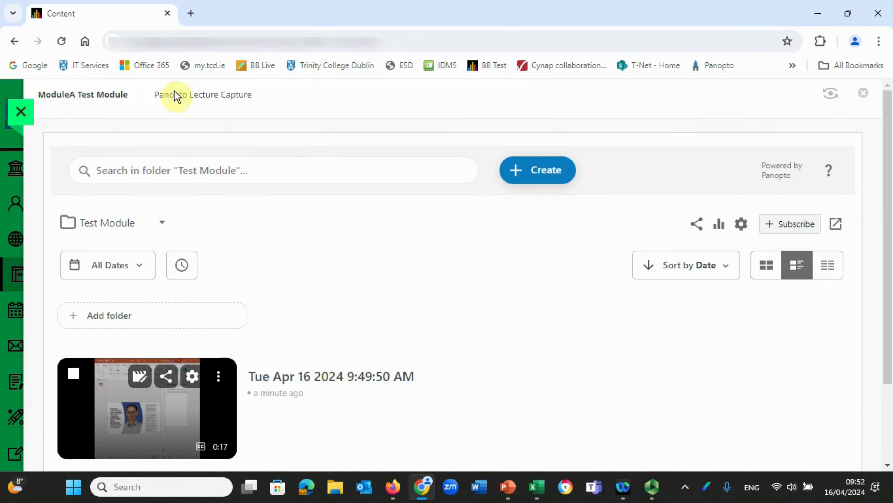
# - Return to the Test Module and add a content area named "Lecture Week 1" that is available to users
pyautogui.click(21, 113)
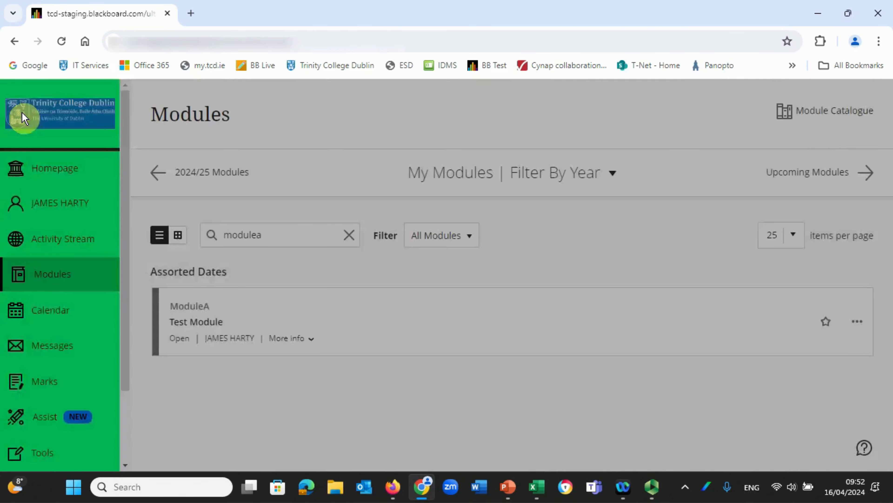
pyautogui.click(202, 325)
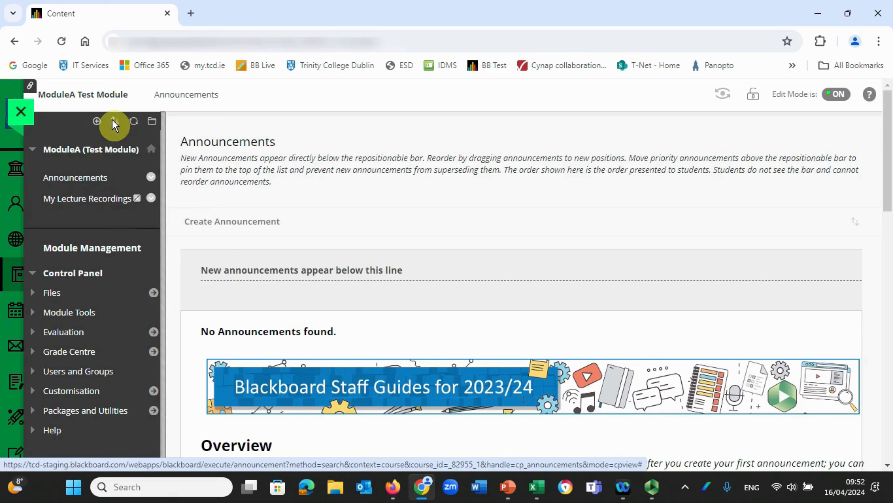
pyautogui.click(97, 122)
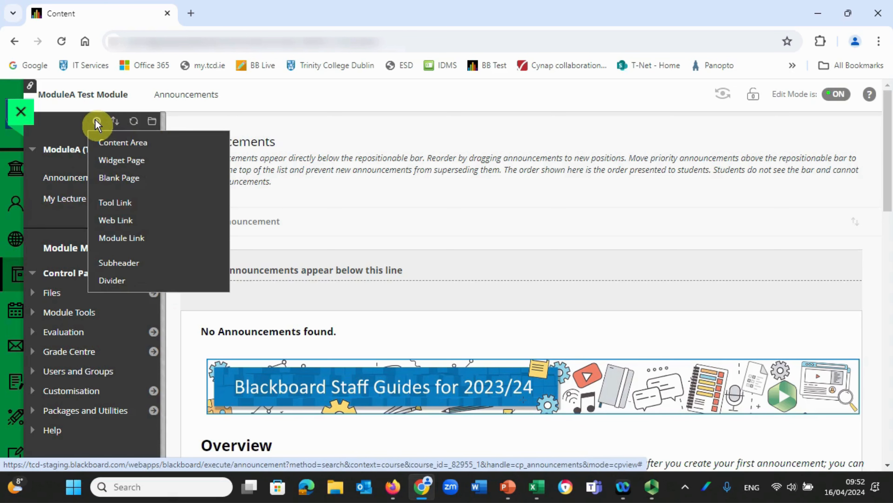
pyautogui.click(115, 143)
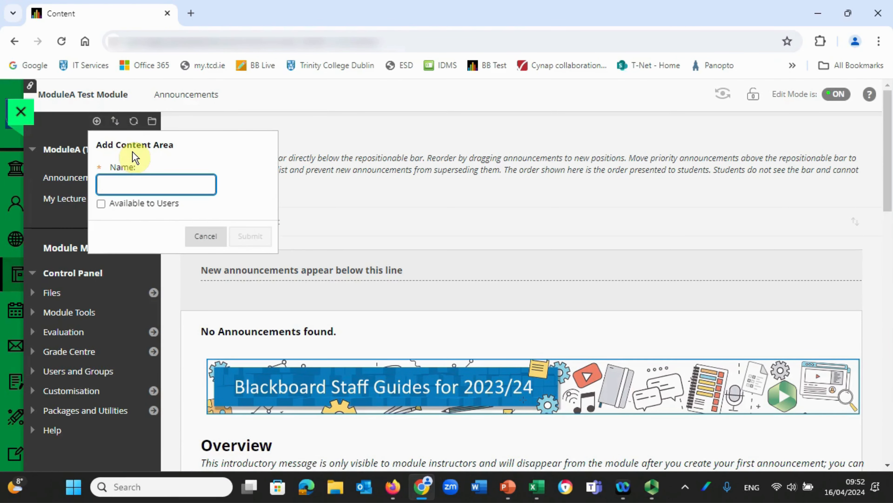
pyautogui.write('Lect')
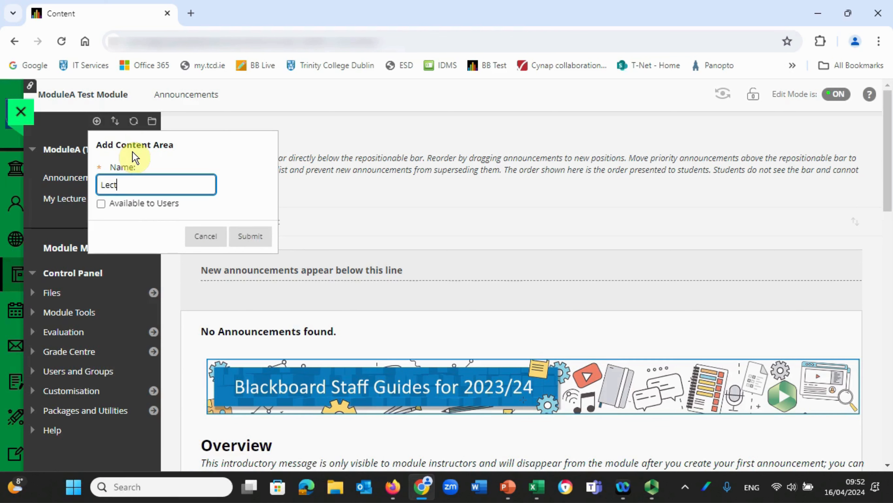
pyautogui.write('ure Week 1')
pyautogui.click(102, 203)
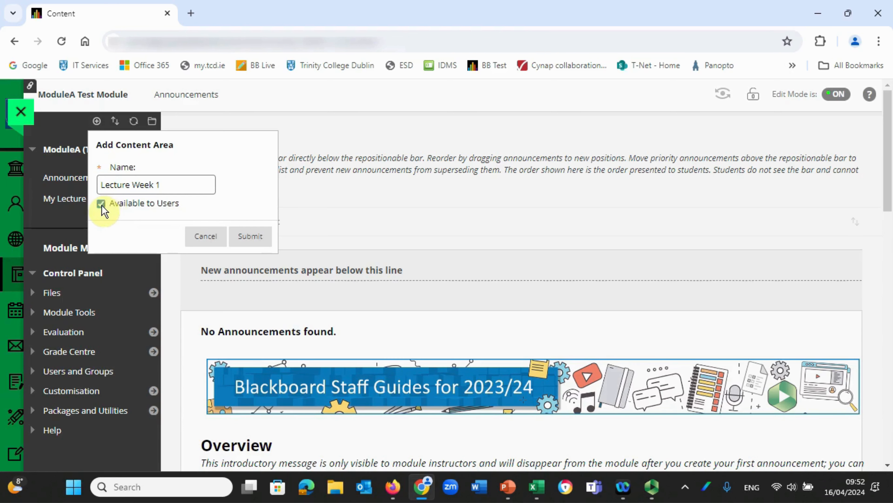
pyautogui.click(250, 240)
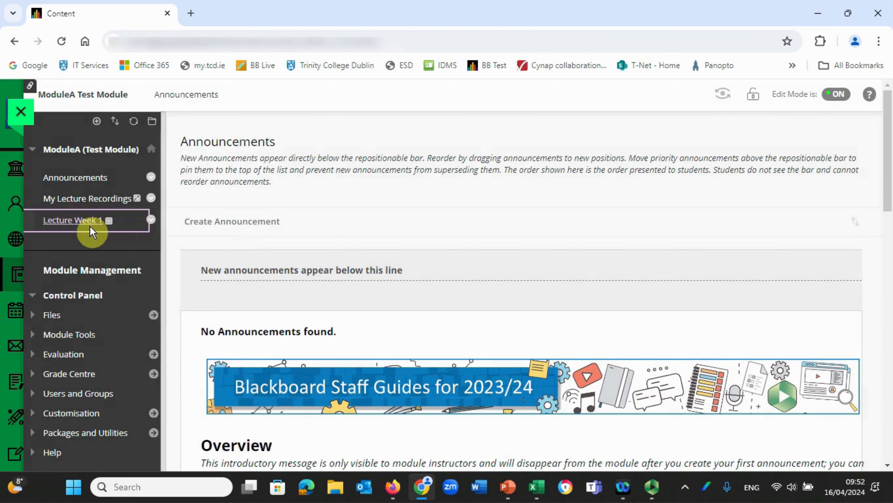
# - Embed the recording "Tue Apr 16 2024 9:49:50 AM" in Lecture Week 1 as a Panopto Video Embed
pyautogui.click(81, 221)
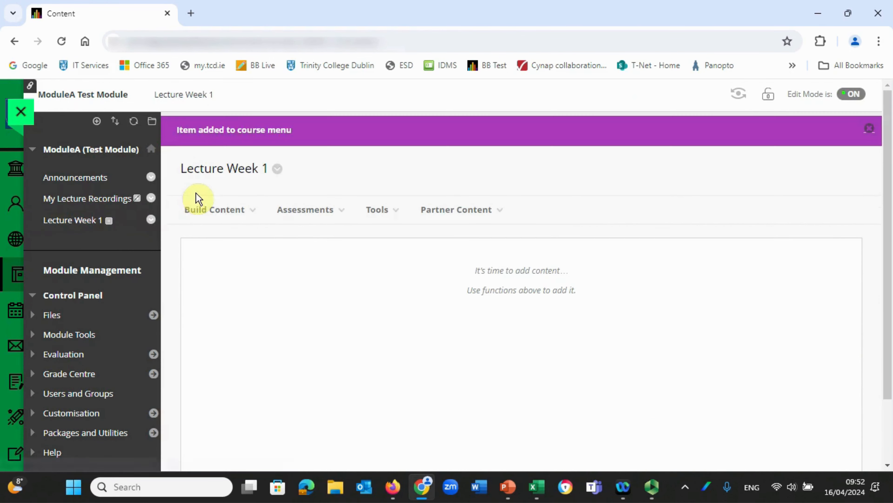
pyautogui.click(246, 209)
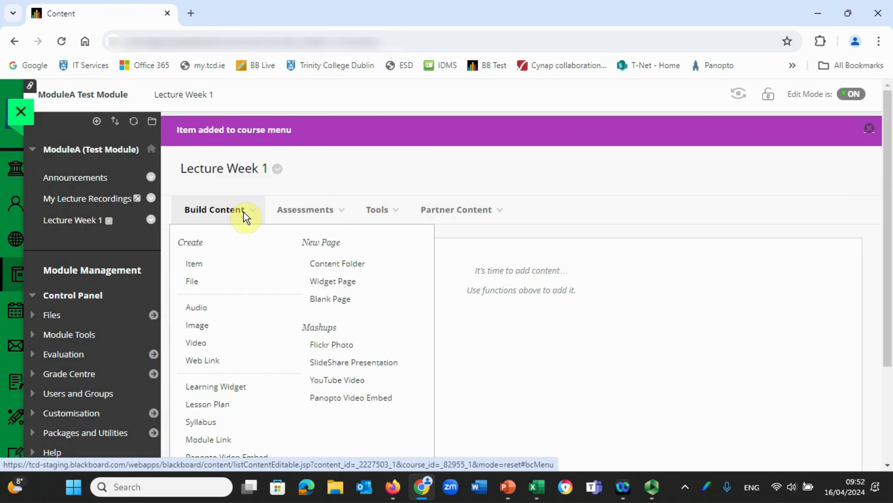
pyautogui.scroll(-3, 245, 214)
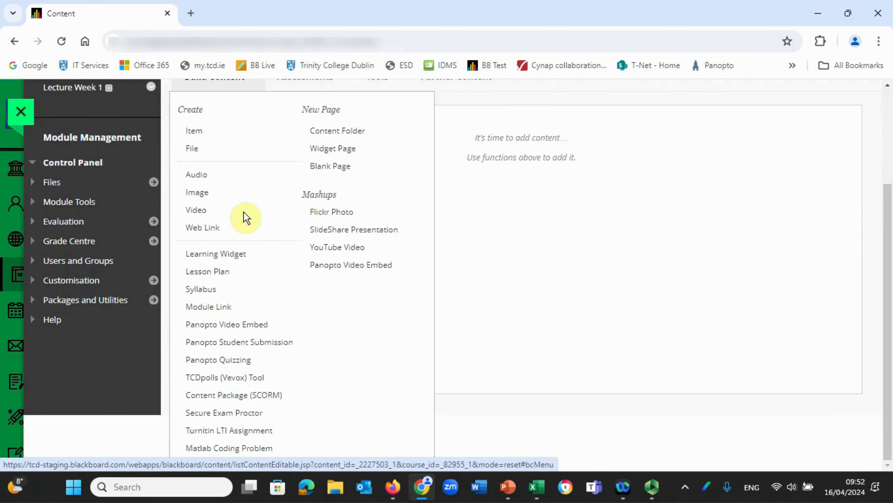
pyautogui.click(242, 324)
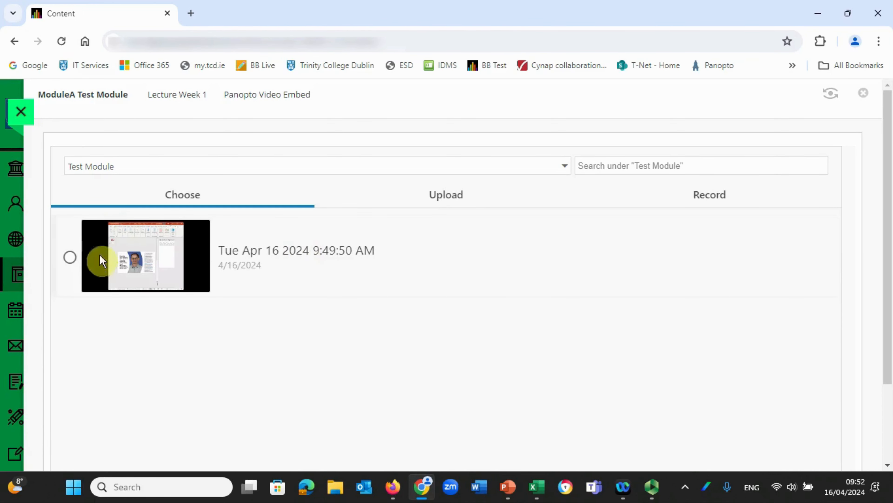
pyautogui.click(70, 259)
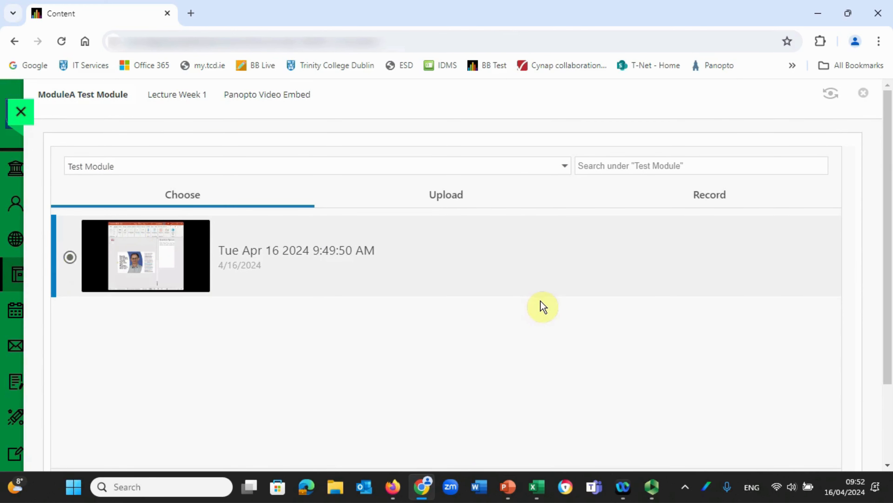
pyautogui.scroll(-3, 542, 302)
pyautogui.click(812, 417)
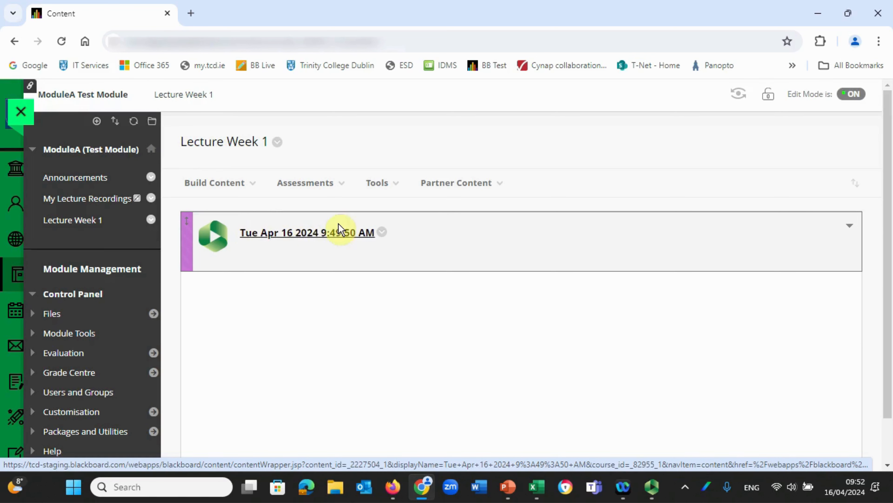
# - Open and play the embedded recording in Lecture Week 1, then return to the module's home page
pyautogui.click(315, 234)
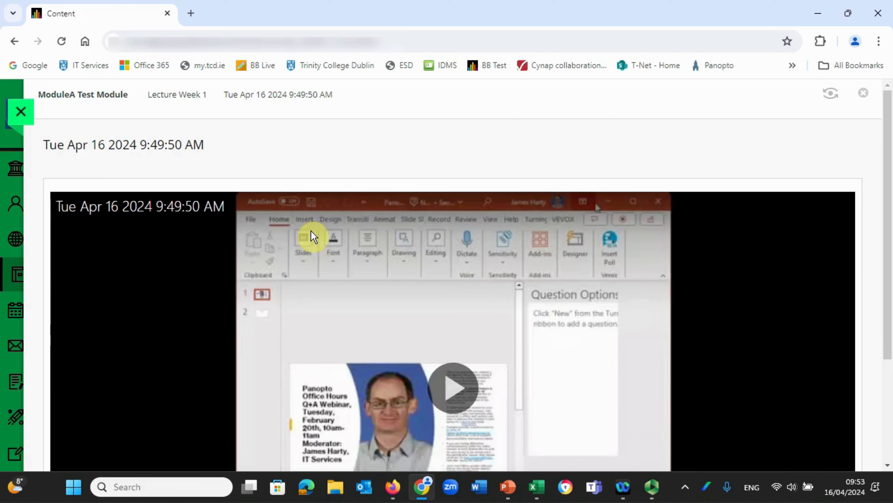
pyautogui.click(451, 393)
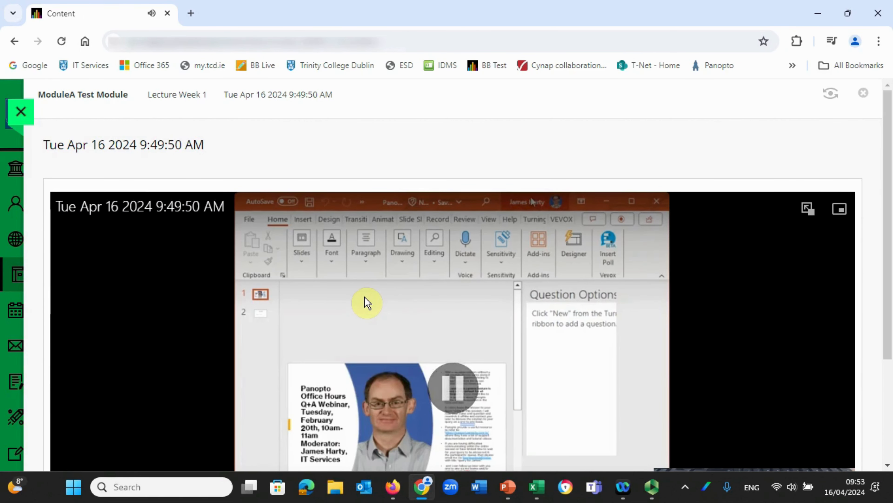
pyautogui.click(93, 94)
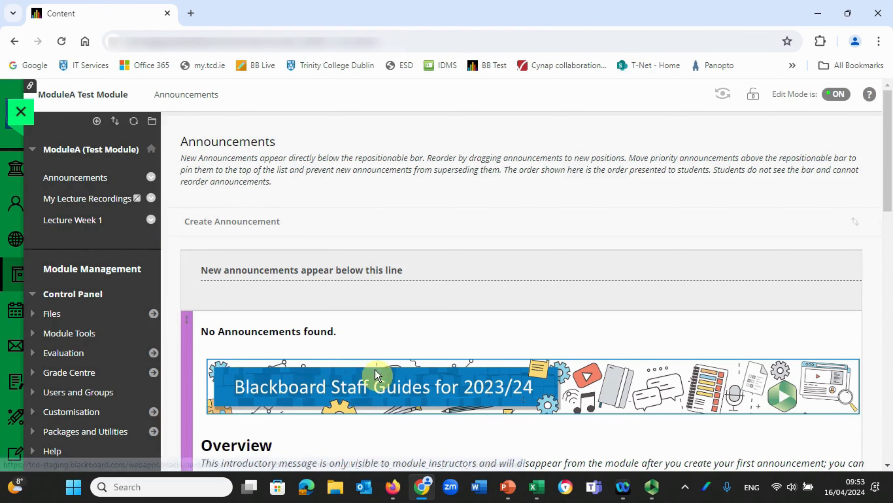
pyautogui.moveTo(513, 473)
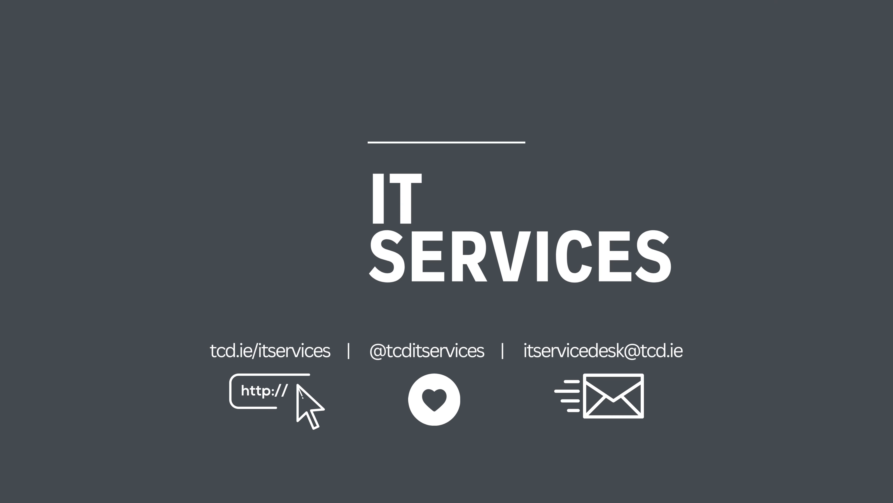